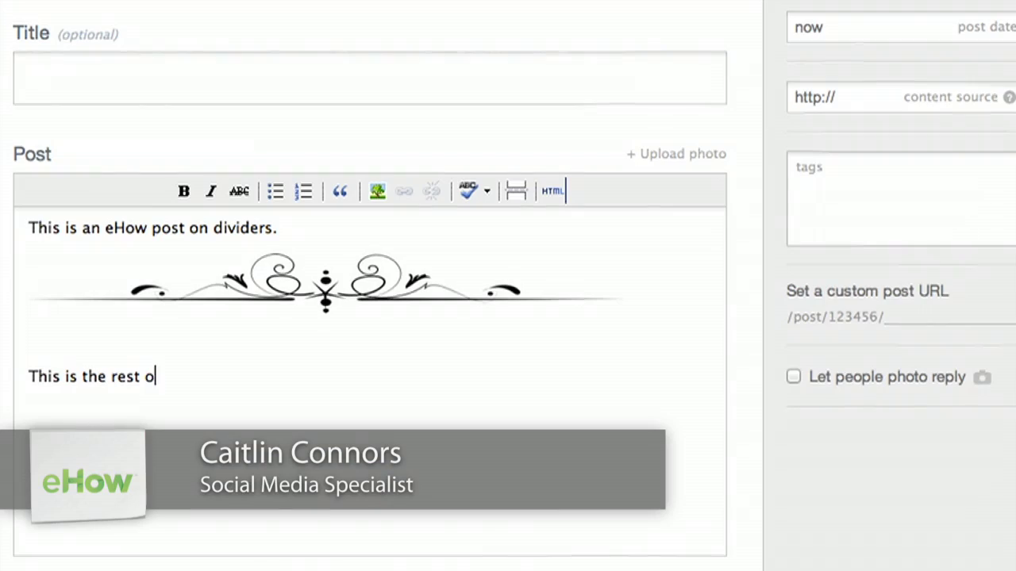
# Step: Start a new text post with the body 'This is an eHow post on dividers.'
pyautogui.write('f the post.')
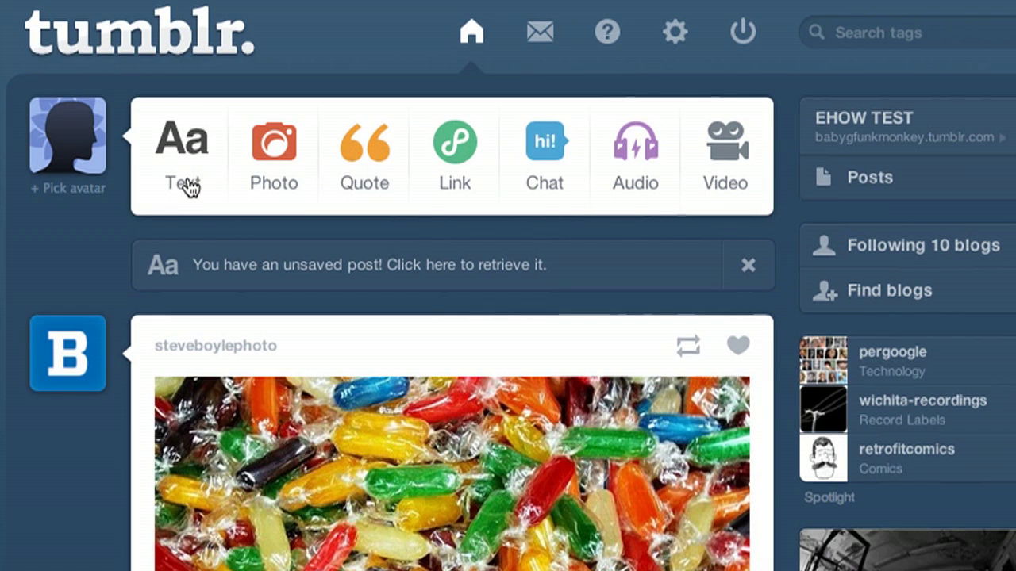
pyautogui.click(189, 185)
pyautogui.click(83, 388)
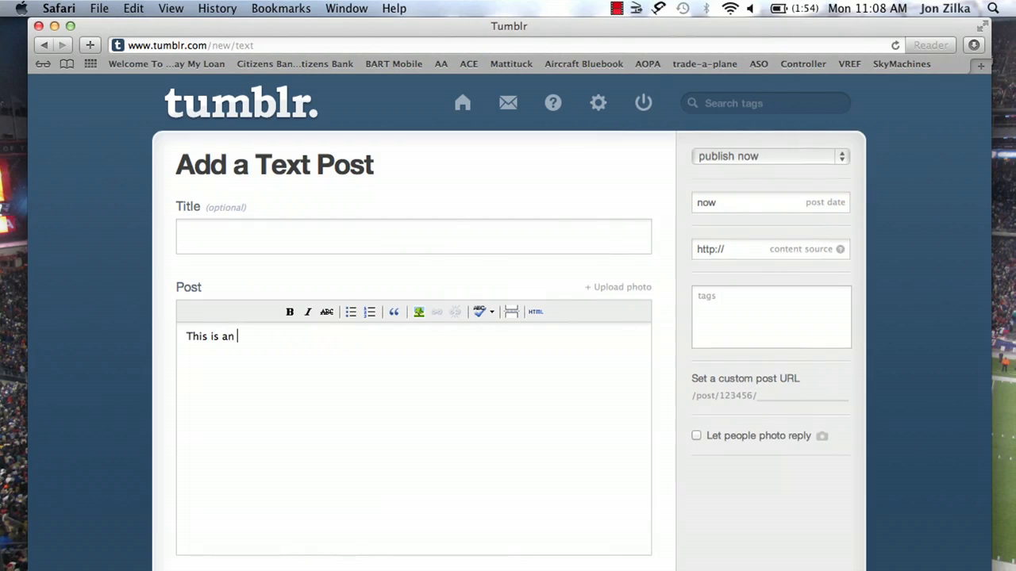
pyautogui.write('How post on dividers.')
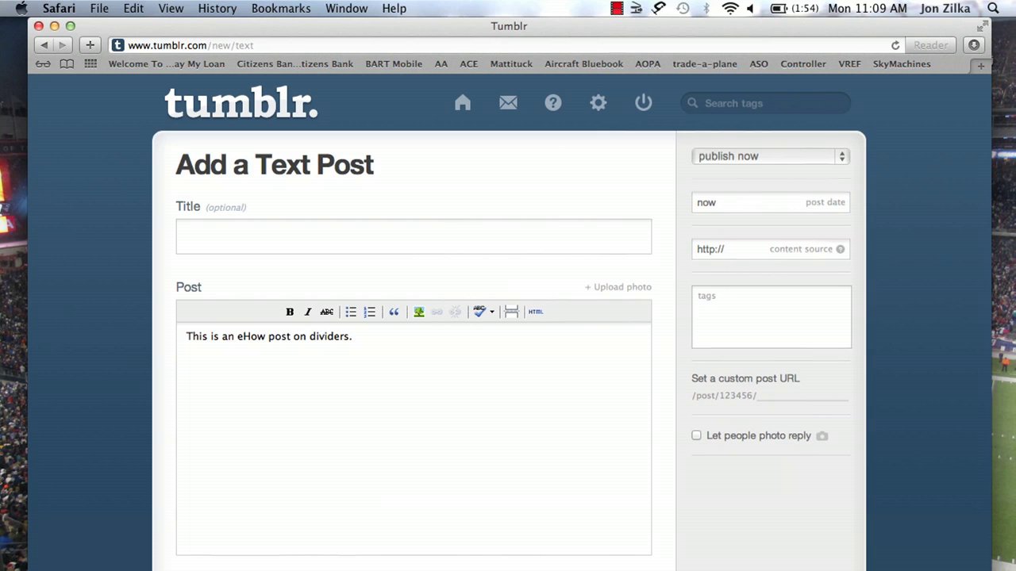
# Step: In a new tab, search Bing images for 'dividers' and enlarge a scroll divider
pyautogui.press('super+t')
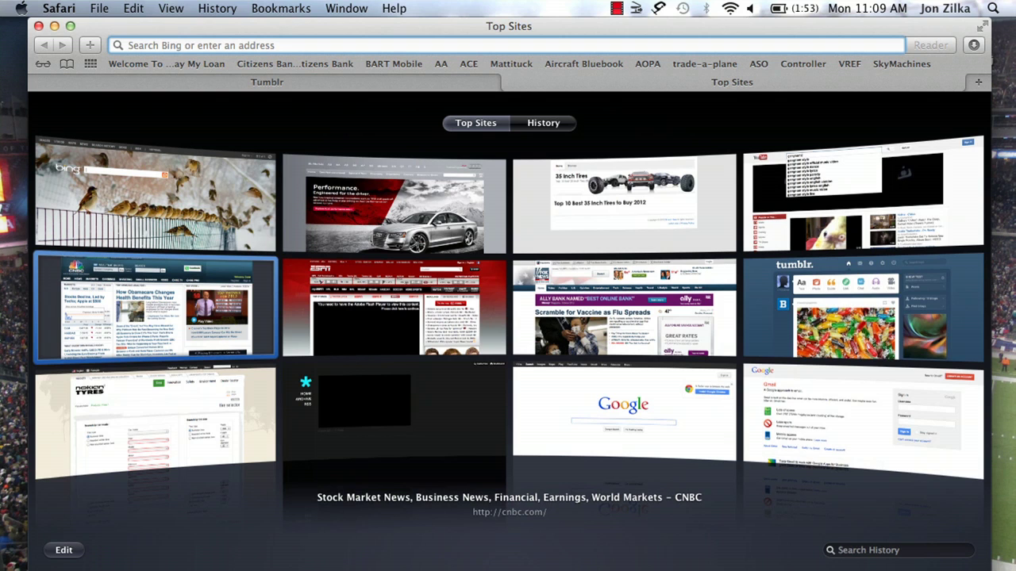
pyautogui.write('dividers')
pyautogui.press('Return')
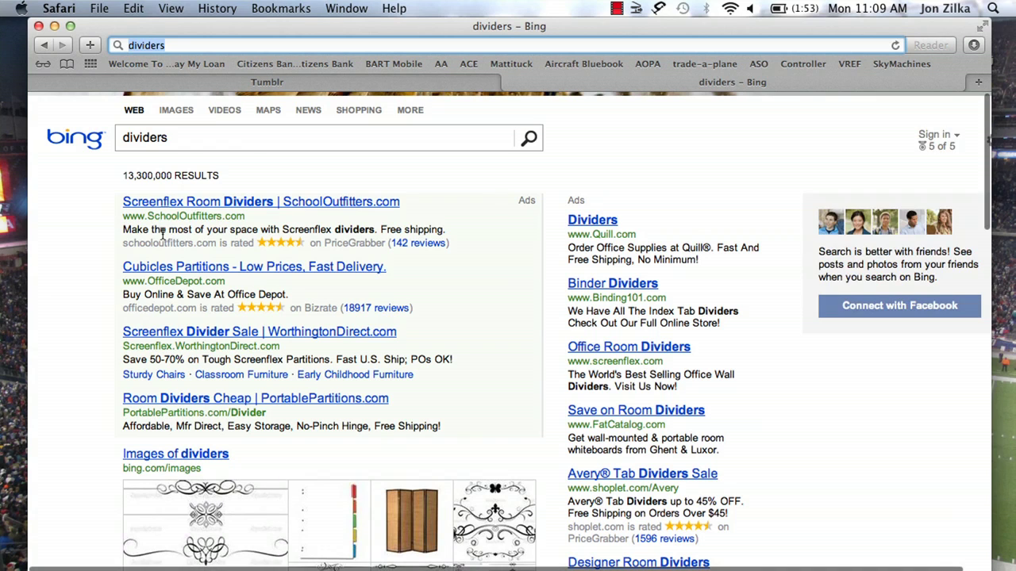
pyautogui.click(172, 111)
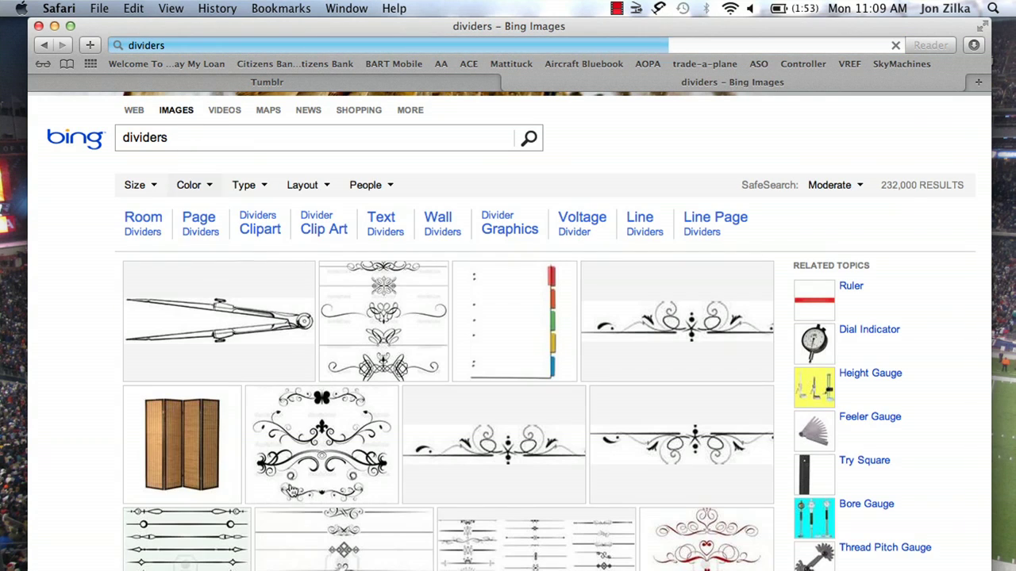
pyautogui.click(729, 326)
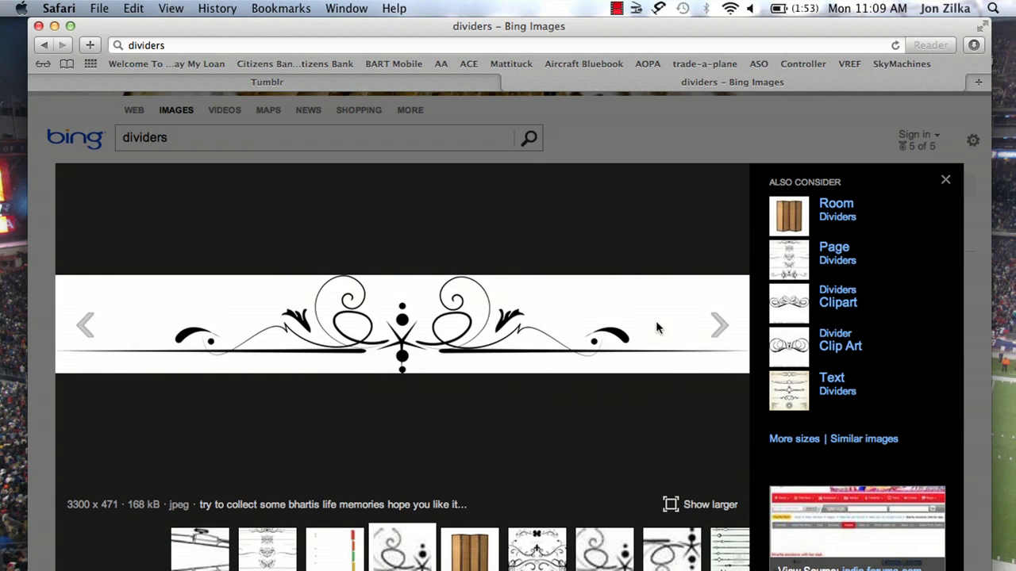
# Step: Copy the divider image's address and return to the Tumblr post draft
pyautogui.rightClick(598, 338)
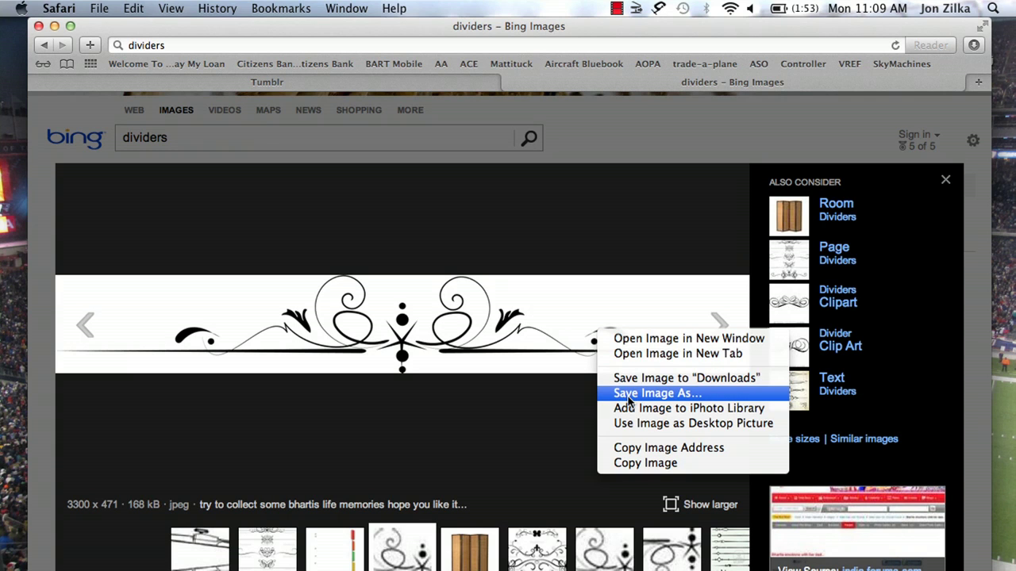
pyautogui.click(624, 450)
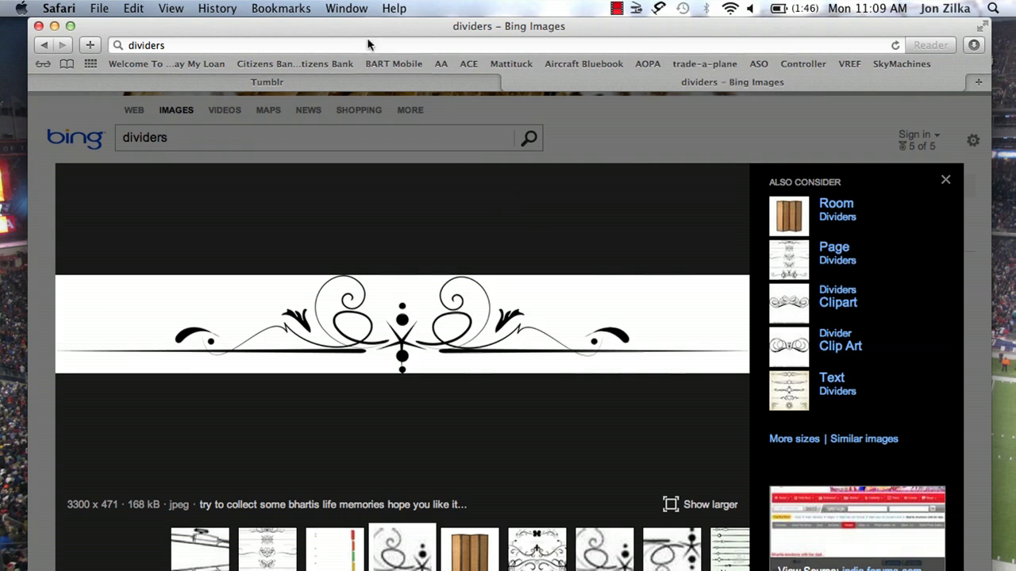
pyautogui.click(358, 79)
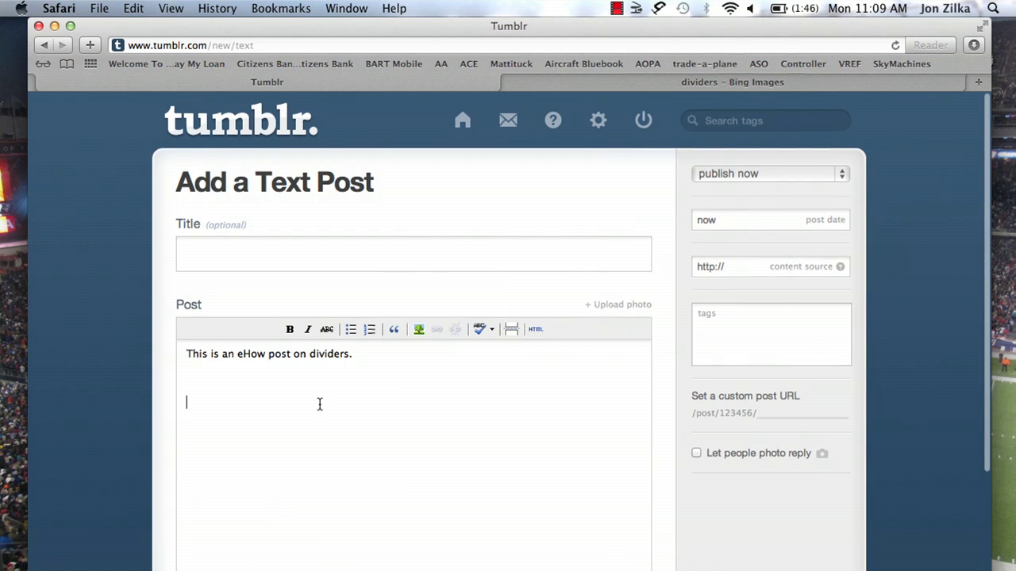
# Step: In the post's HTML source, paste <img width="500" height="100" src=" on line 2
pyautogui.click(535, 331)
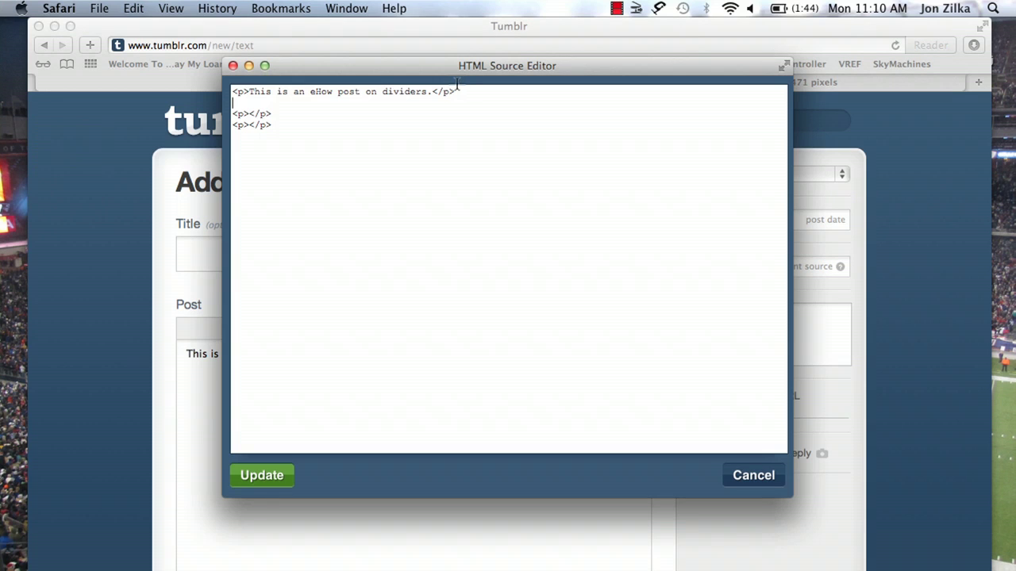
pyautogui.press('super+v')
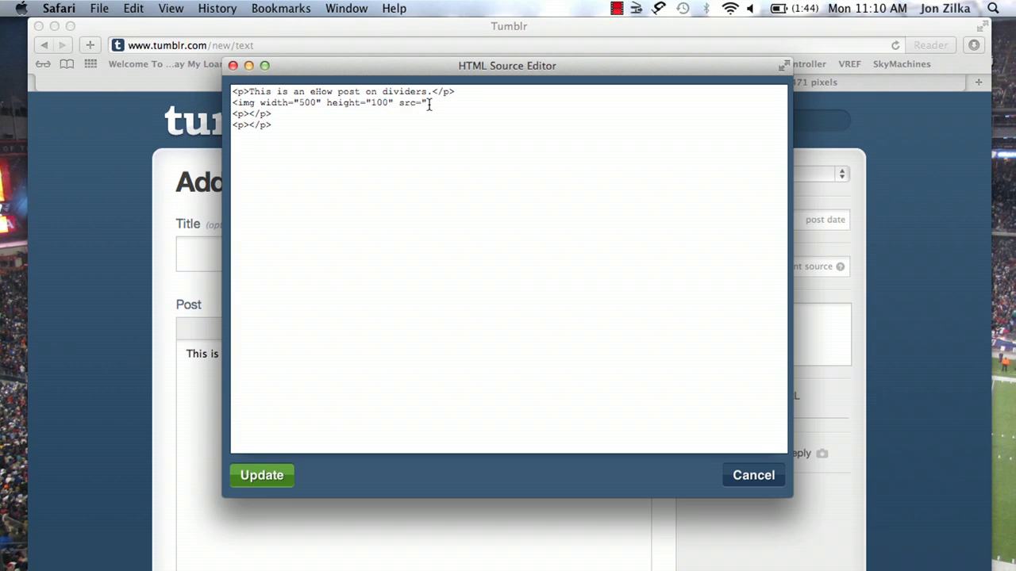
# Step: Copy the full web address of the decorative-line-divider1.jpg image tab
pyautogui.moveTo(489, 66); pyautogui.dragTo(264, 161)
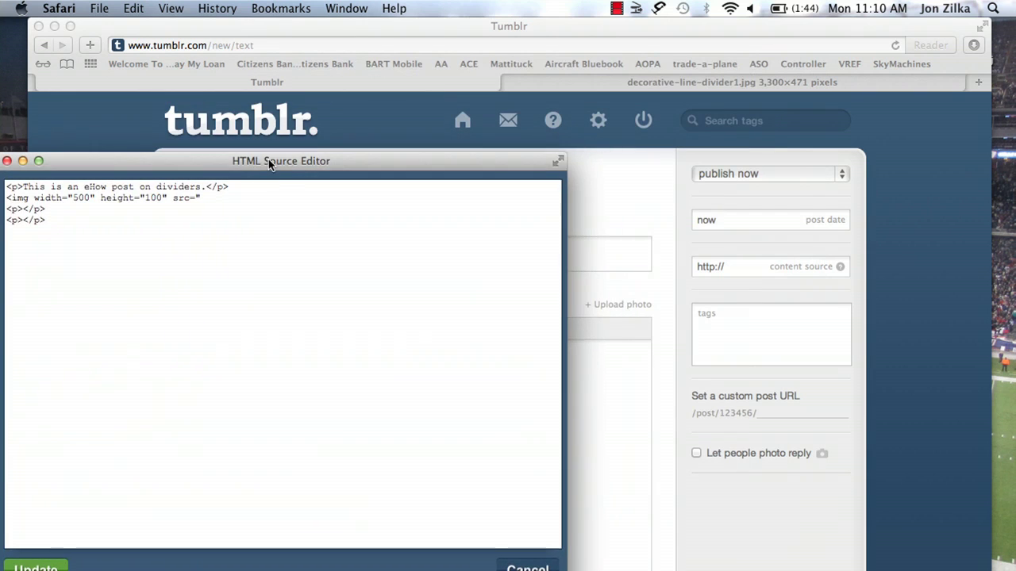
pyautogui.click(429, 108)
pyautogui.click(581, 83)
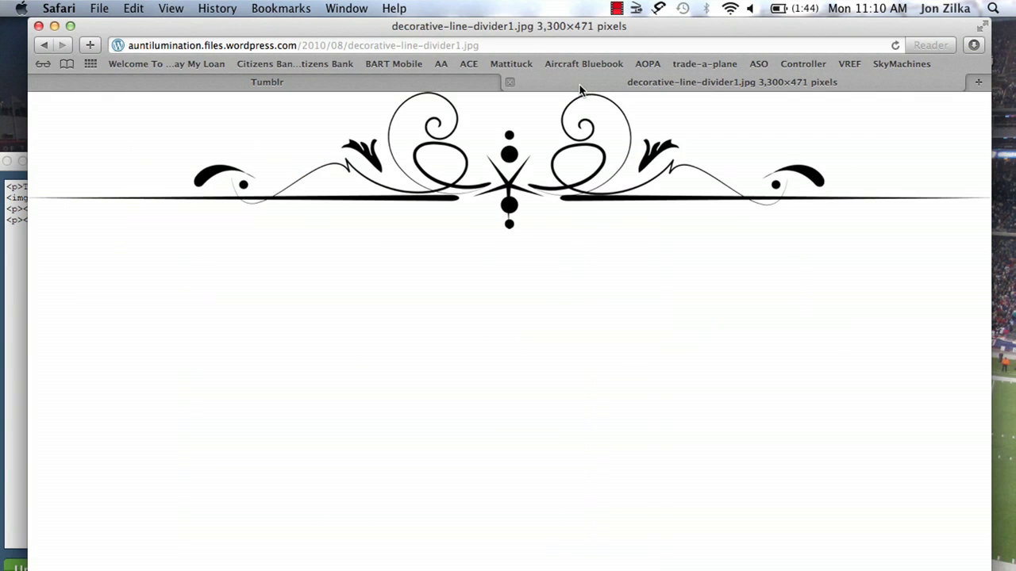
pyautogui.doubleClick(342, 41)
pyautogui.press('super+a')
pyautogui.press('super+c')
# Step: Paste the divider image address after src=" in the HTML source editor
pyautogui.click(20, 256)
pyautogui.moveTo(123, 166); pyautogui.dragTo(356, 64)
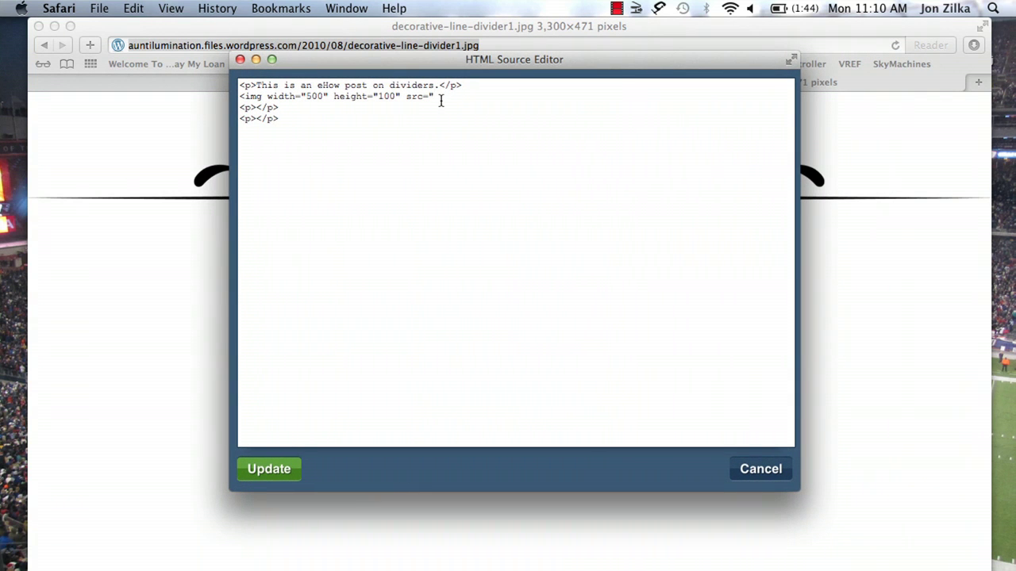
pyautogui.press('super+v')
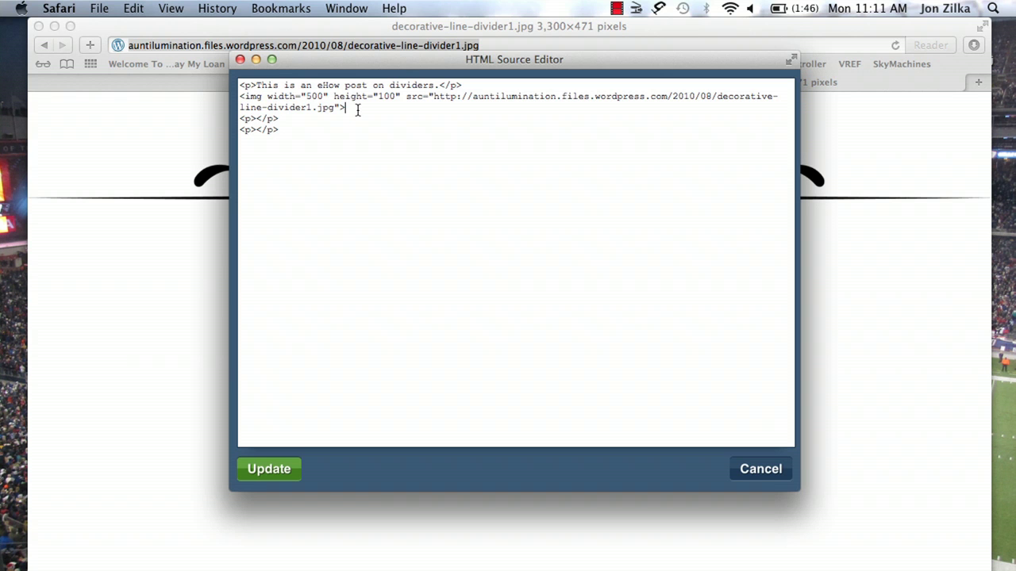
pyautogui.click(664, 539)
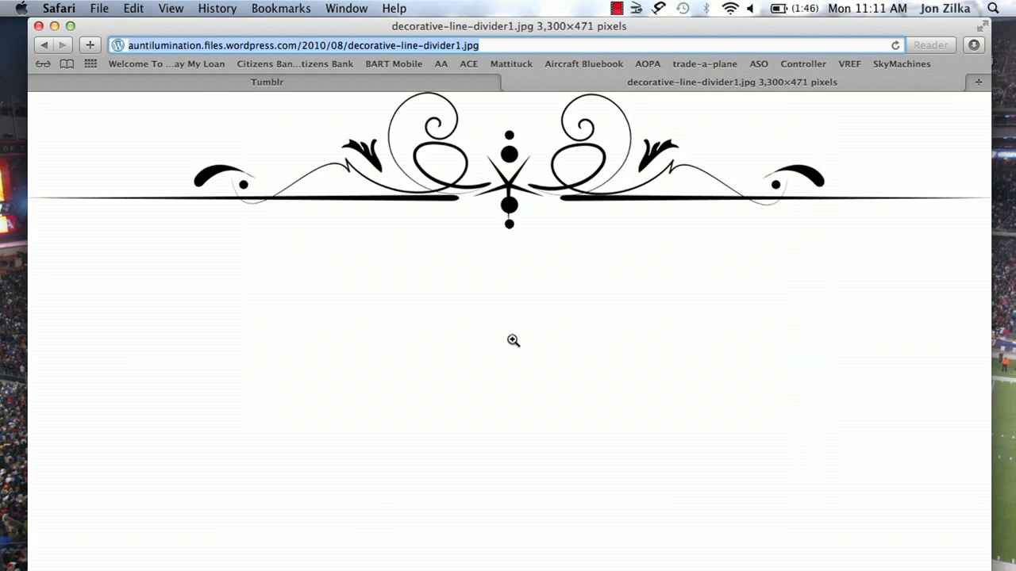
# Step: Update the post to show the divider, close the image tab, and reopen the image's HTML
pyautogui.moveTo(614, 27); pyautogui.dragTo(542, 309)
pyautogui.click(542, 204)
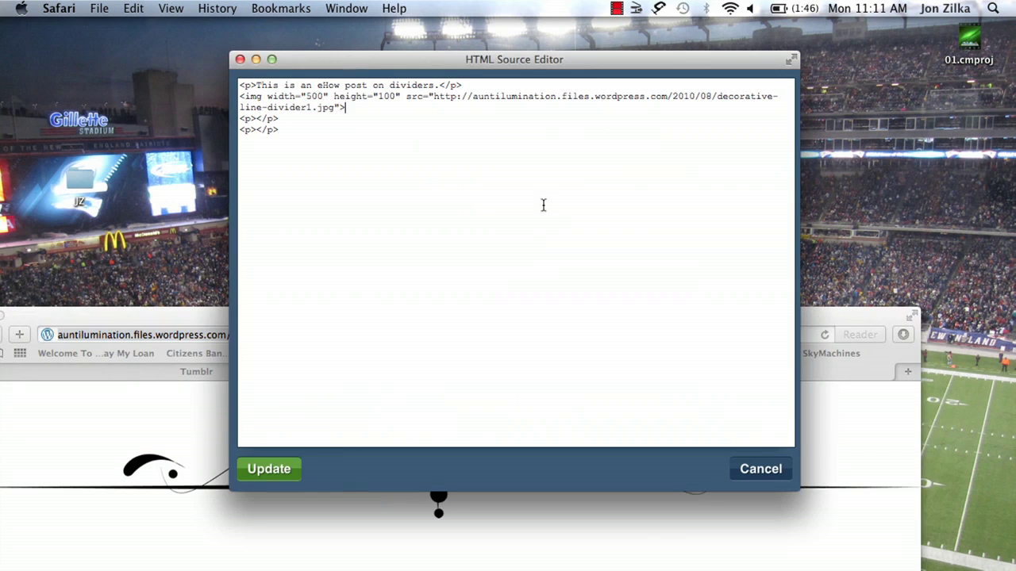
pyautogui.click(291, 469)
pyautogui.moveTo(349, 314); pyautogui.dragTo(421, 29)
pyautogui.press('super+w')
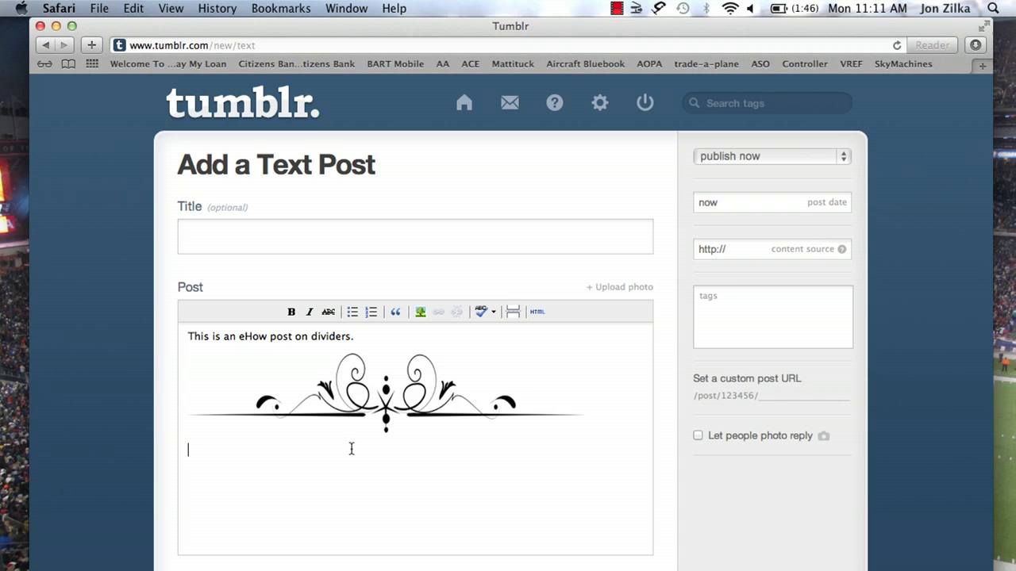
pyautogui.click(380, 409)
pyautogui.click(536, 313)
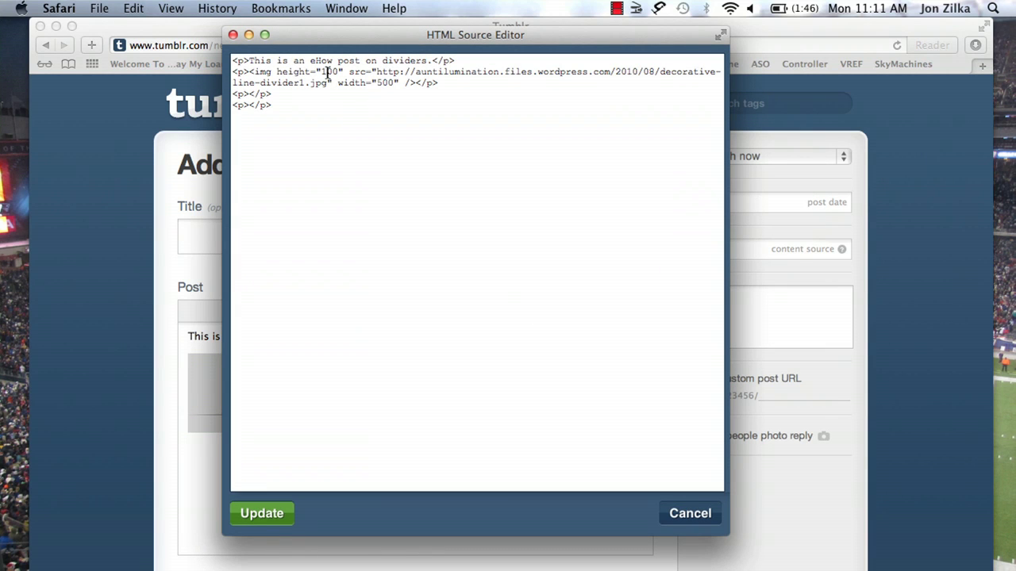
# Step: Change the image height from 100 to 50 and apply it to the post
pyautogui.doubleClick(327, 73)
pyautogui.write('50')
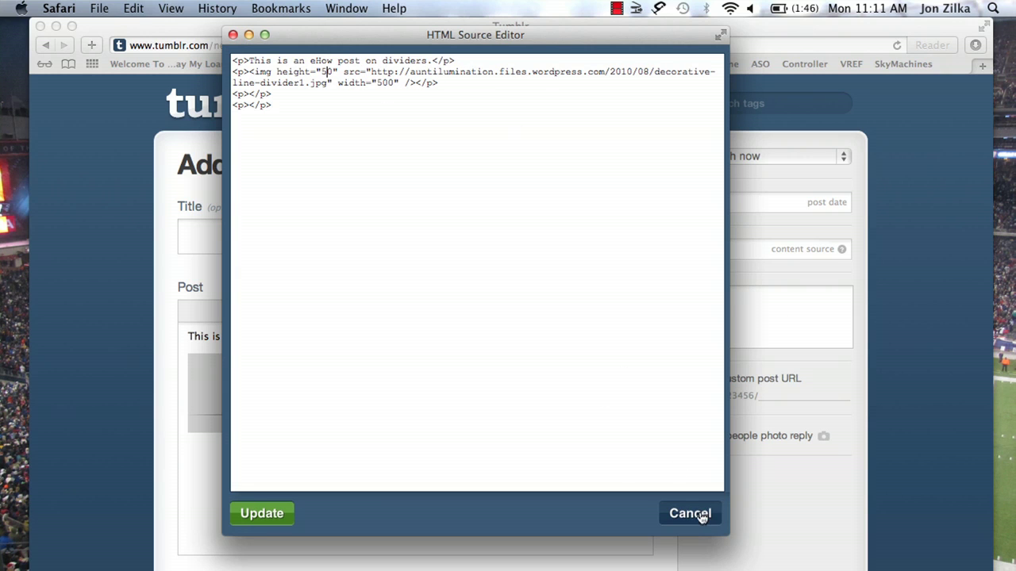
pyautogui.click(265, 521)
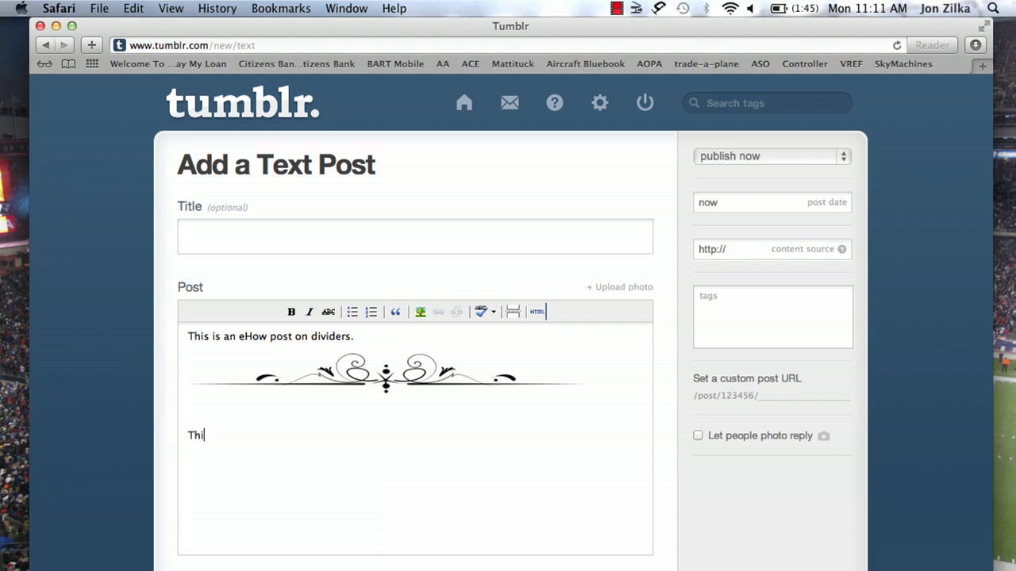
# Step: Add 'This is the rest of the post.' below the divider and publish the post
pyautogui.write('the rest of the post.')
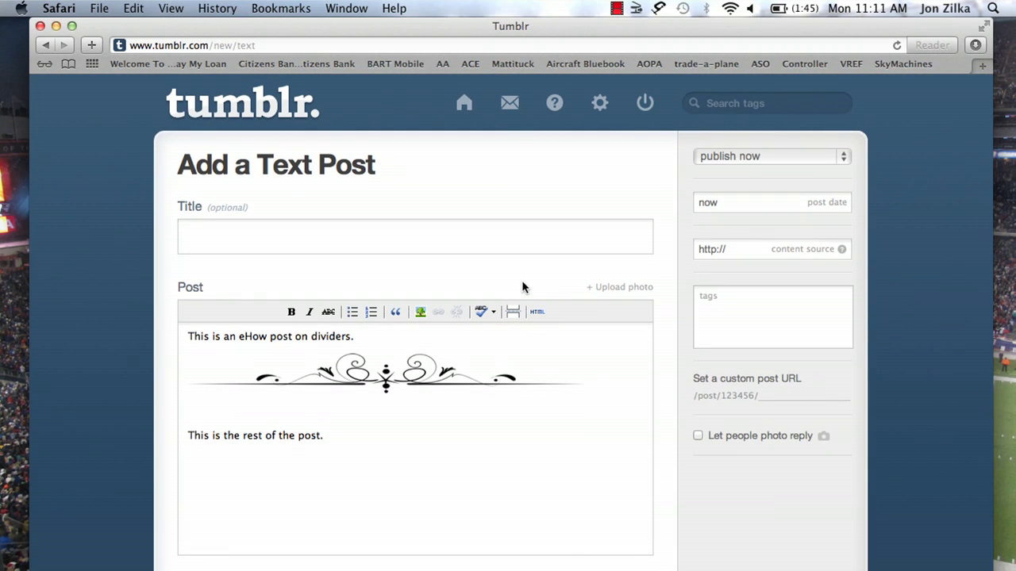
pyautogui.scroll(-5, 644, 330)
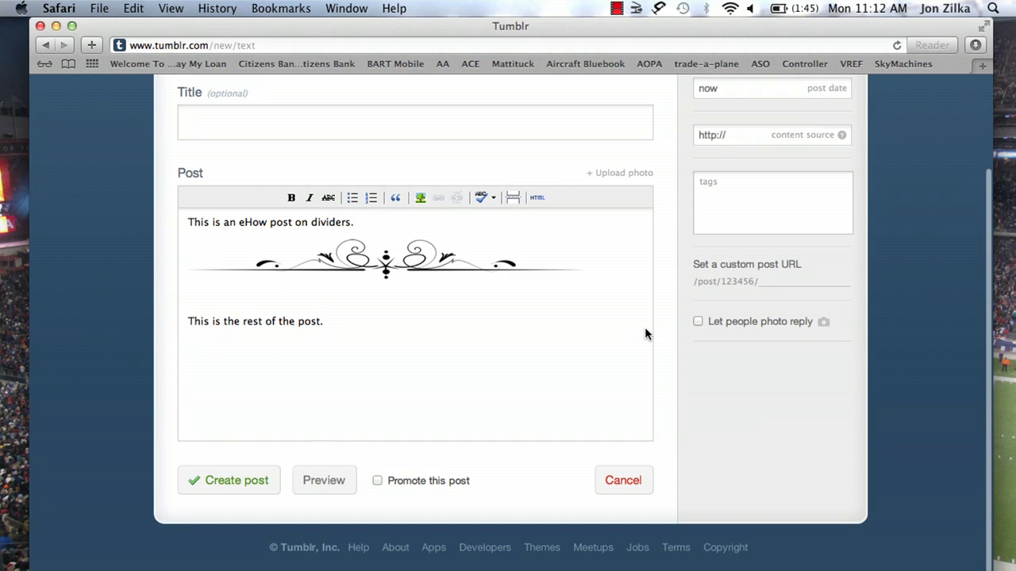
pyautogui.click(252, 485)
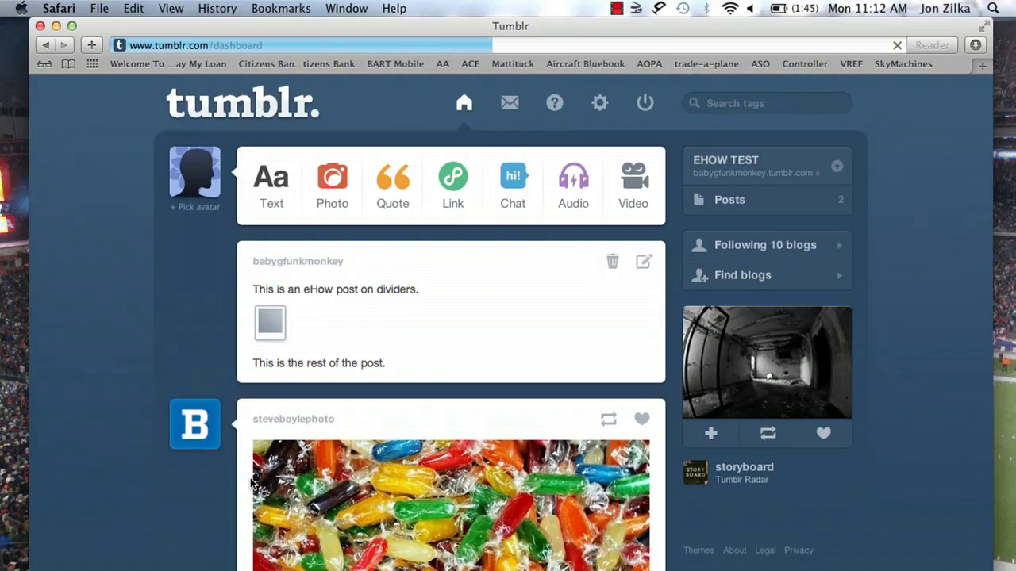